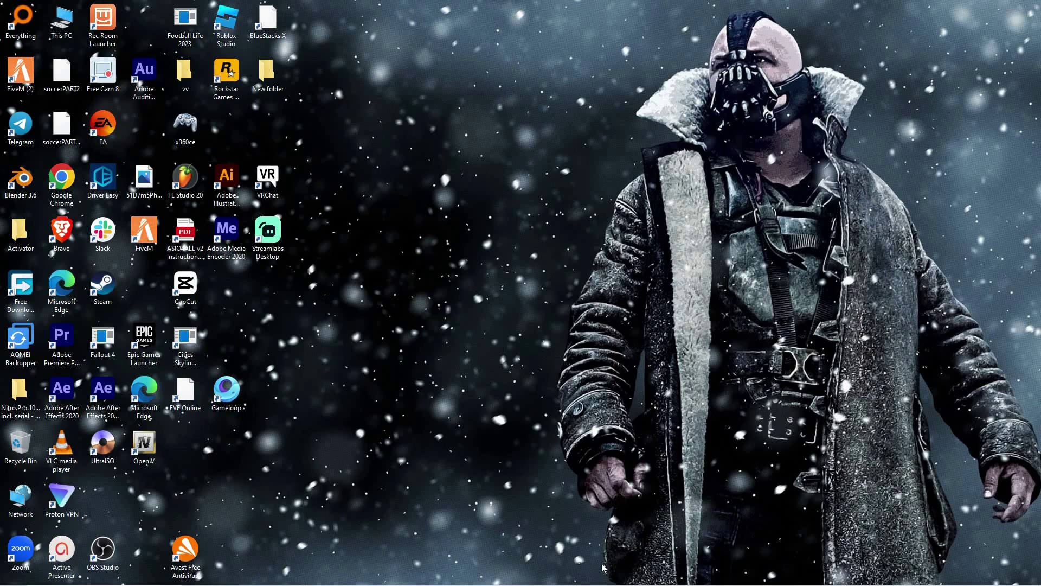
On the Turkish Airlines booking page, set destination New York JFK, departure 22 November, one way.
click(545, 578)
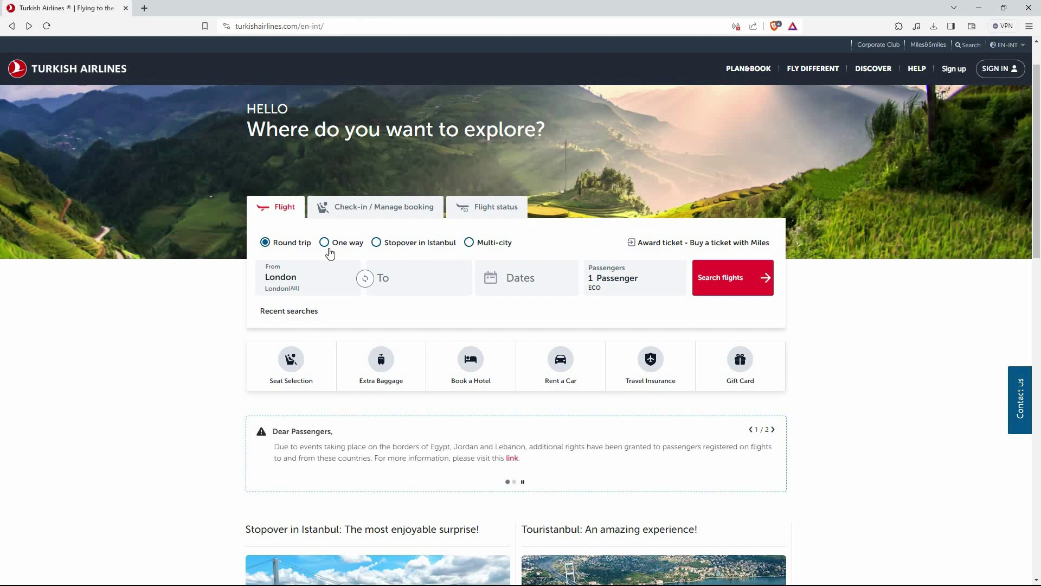
click(393, 275)
text(n)
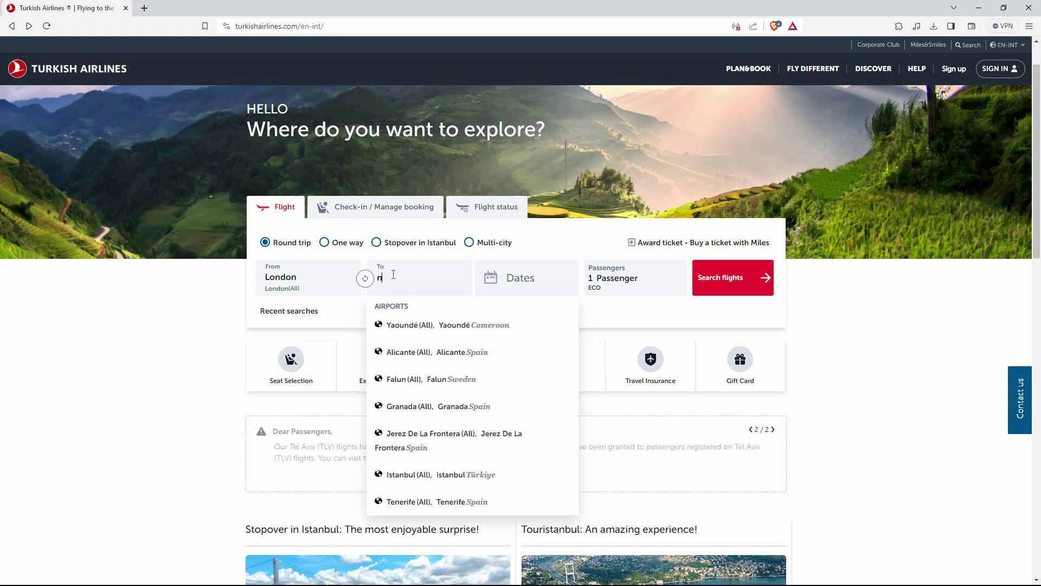
text(New york)
click(516, 285)
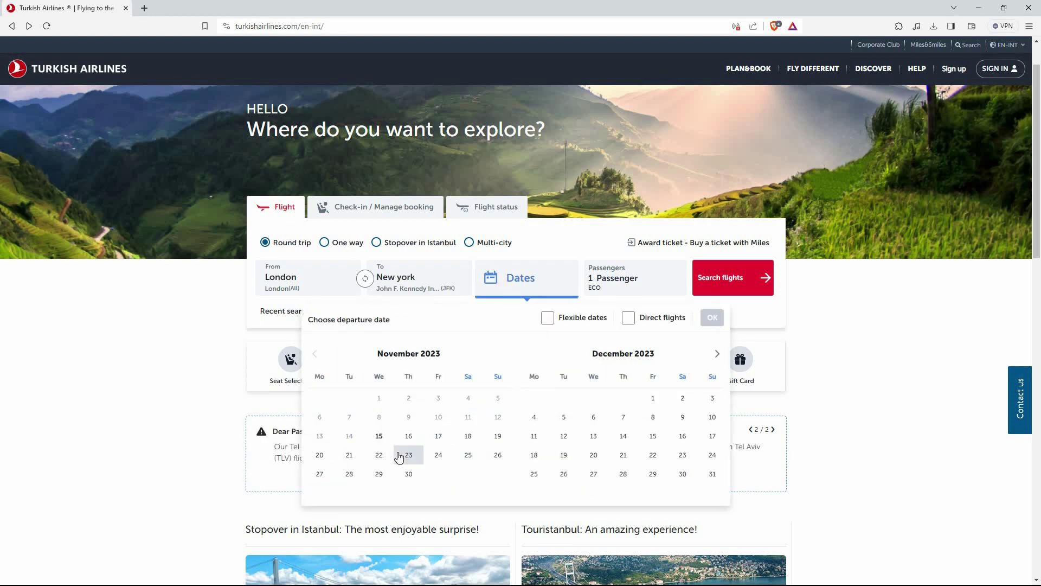
click(378, 454)
click(637, 287)
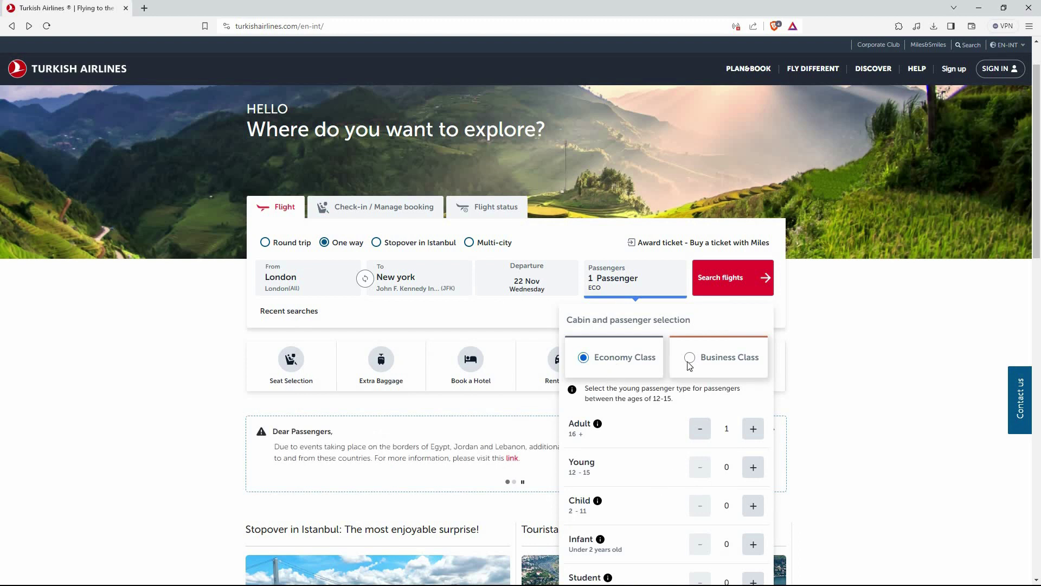
Search, then book the 06:35 Heathrow–JFK flight via Istanbul at Economy Flexible (GBP 806.51).
click(722, 281)
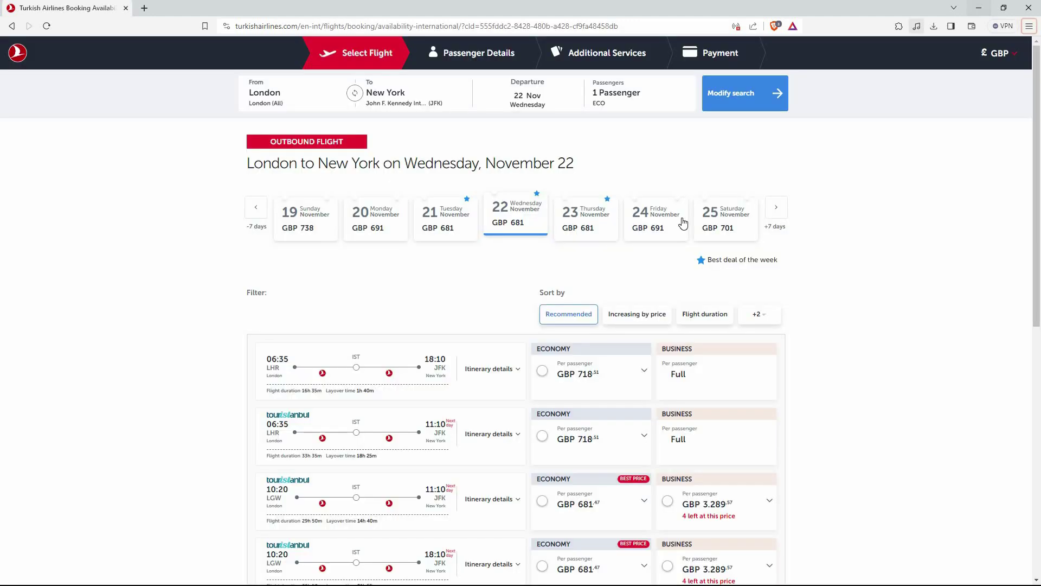
click(488, 369)
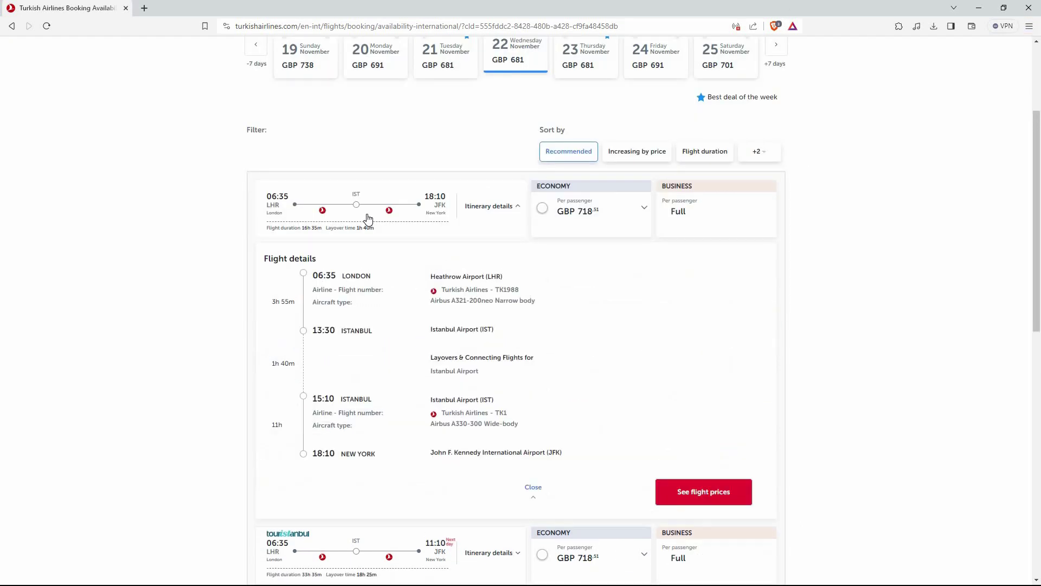
click(543, 264)
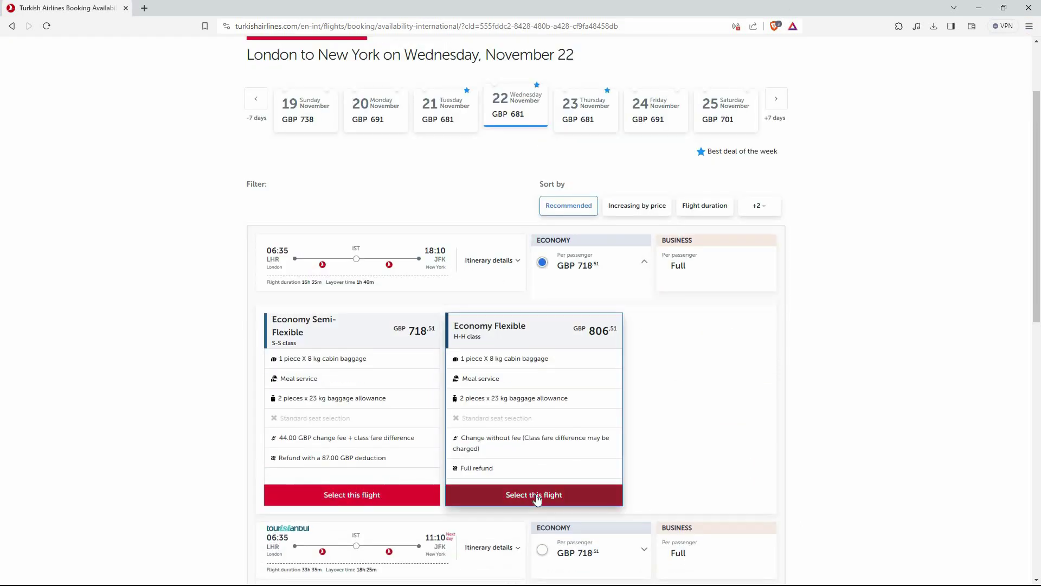
click(539, 494)
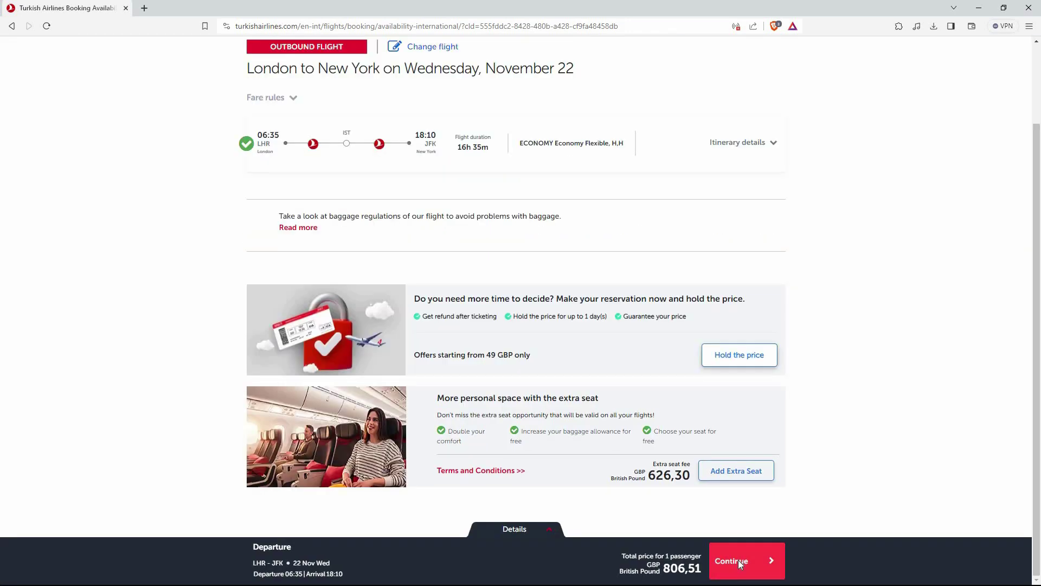
click(738, 560)
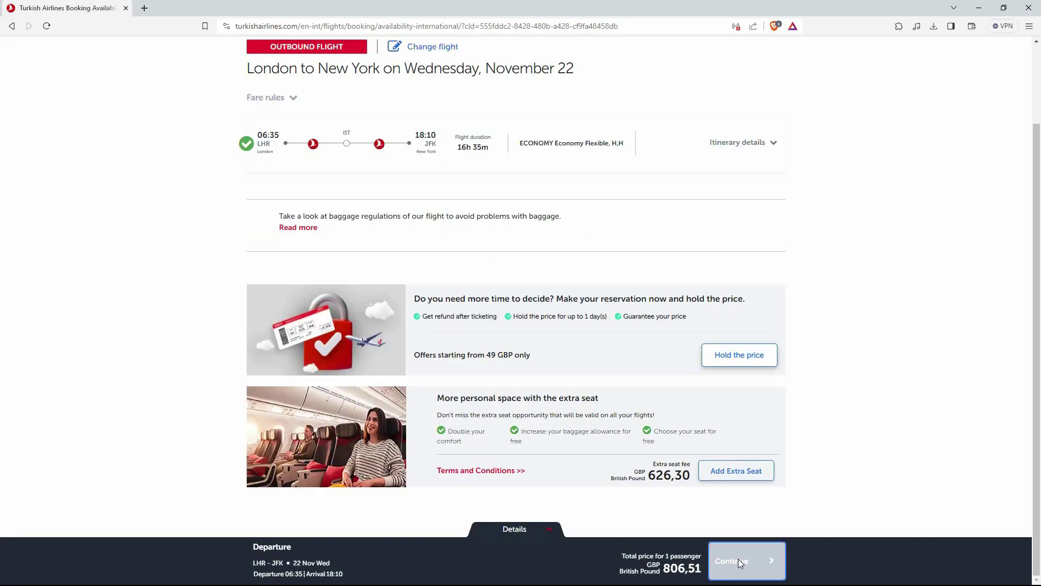